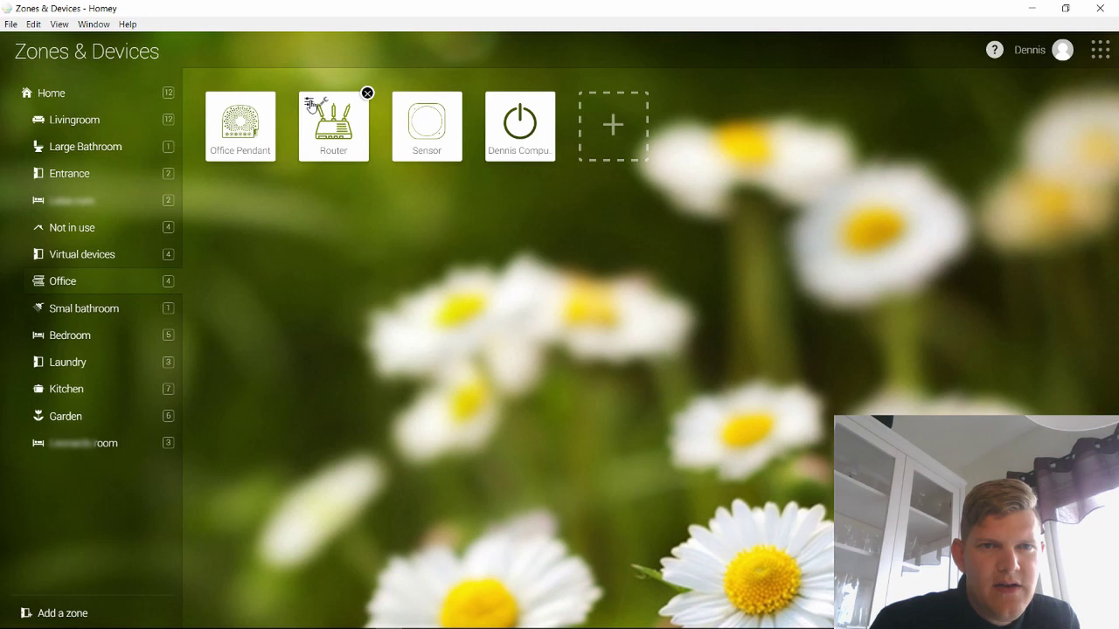
# Review the Router's connection status and its 300-second offline setting unchanged, then open the apps menu.
pyautogui.click(311, 106)
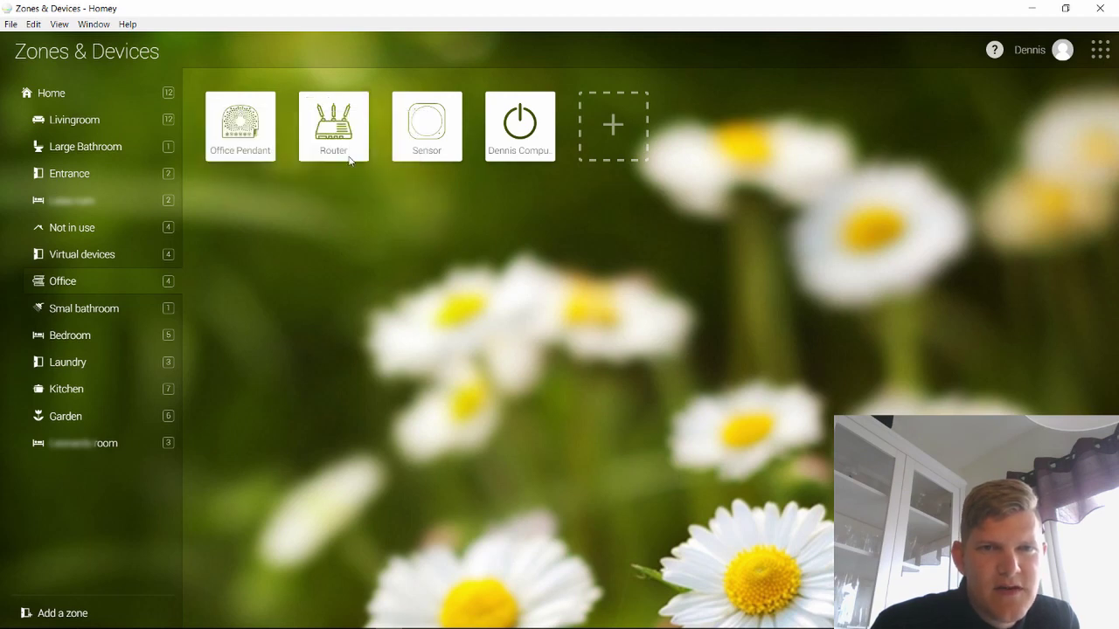
pyautogui.click(321, 103)
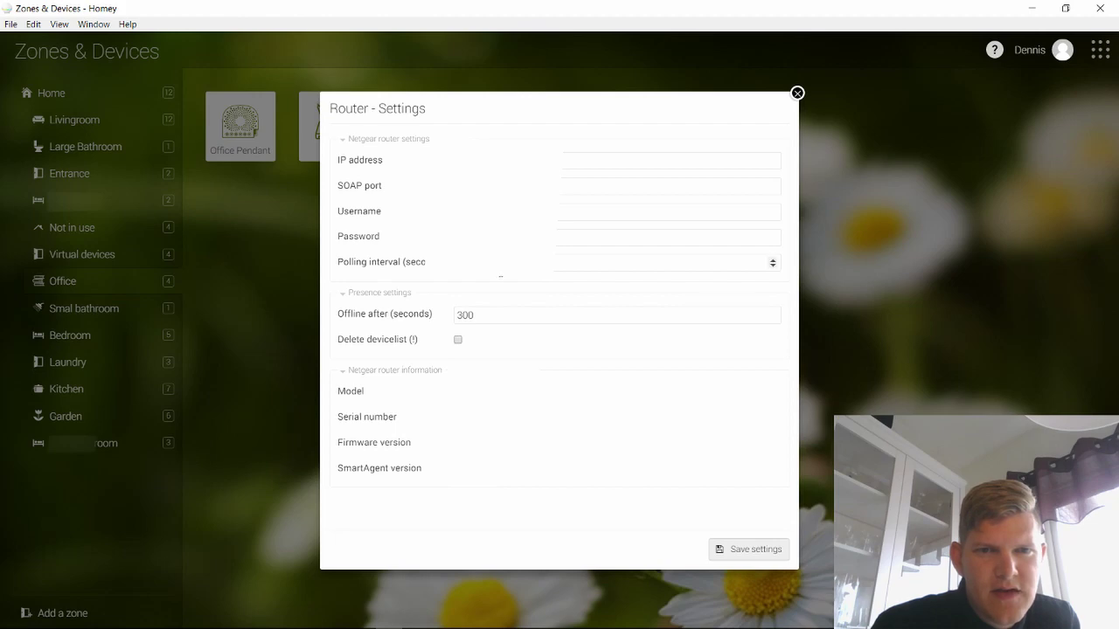
pyautogui.click(797, 92)
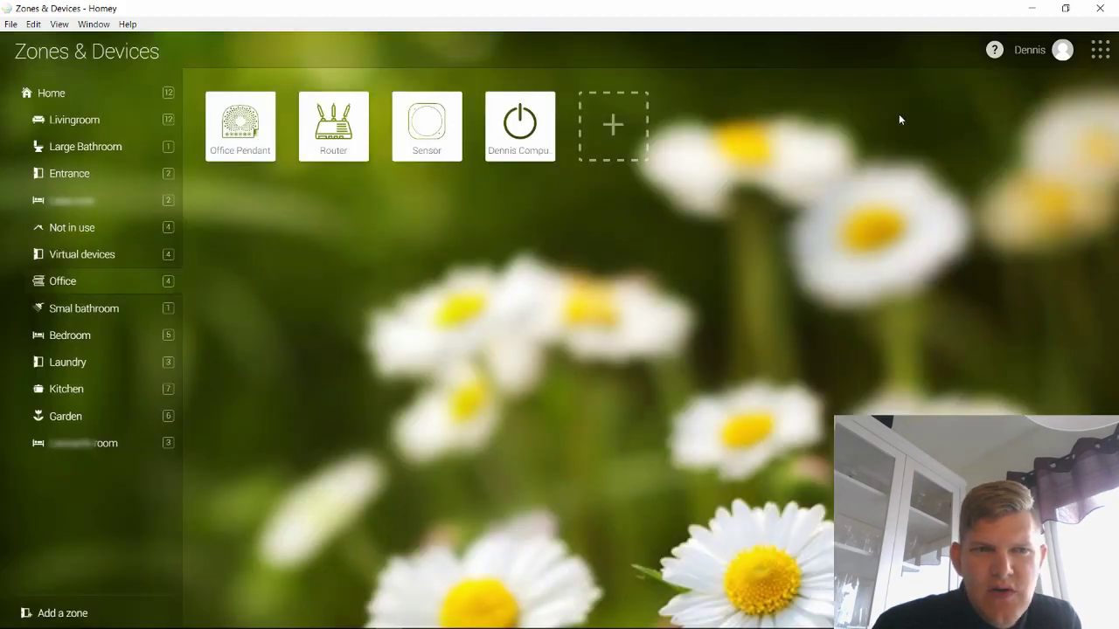
pyautogui.click(1100, 49)
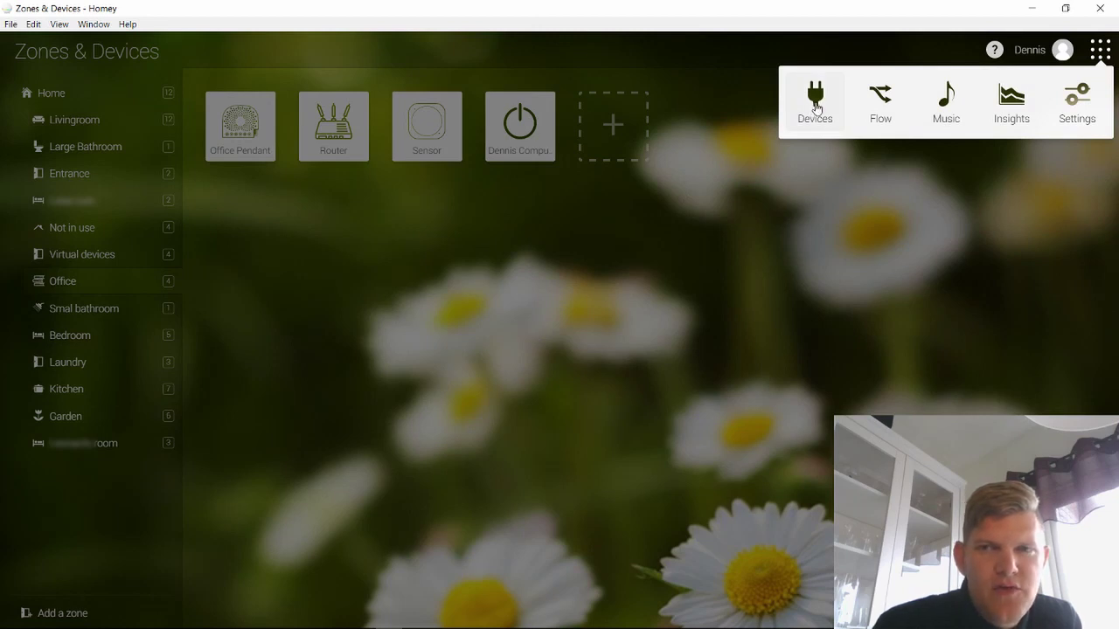
# Start a new flow in the Flow app and search the cards for 'route'.
pyautogui.click(877, 106)
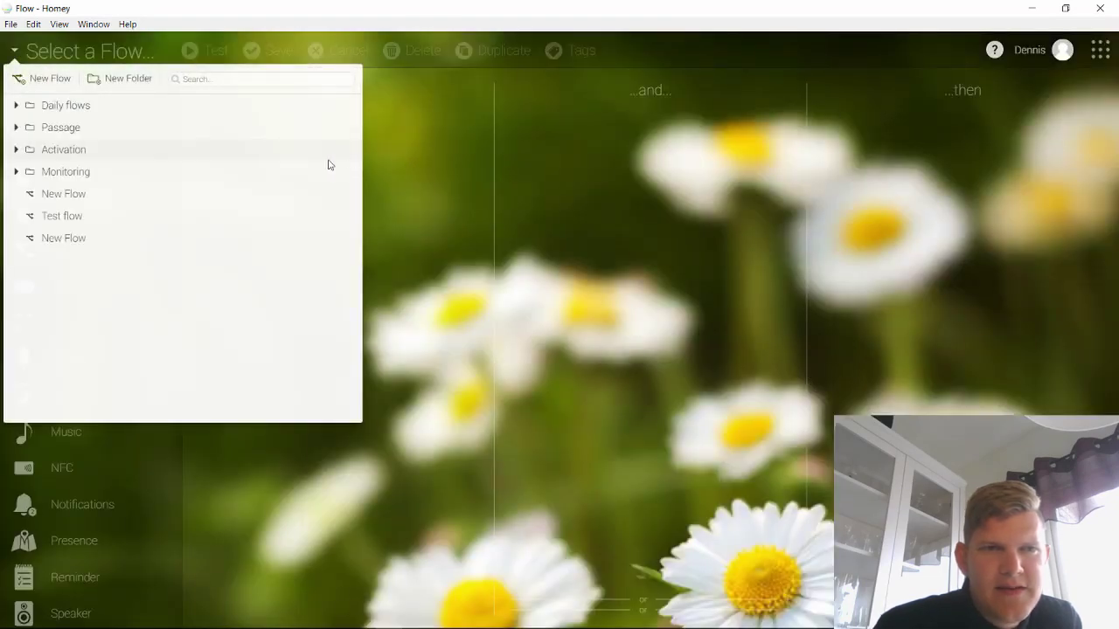
pyautogui.click(61, 82)
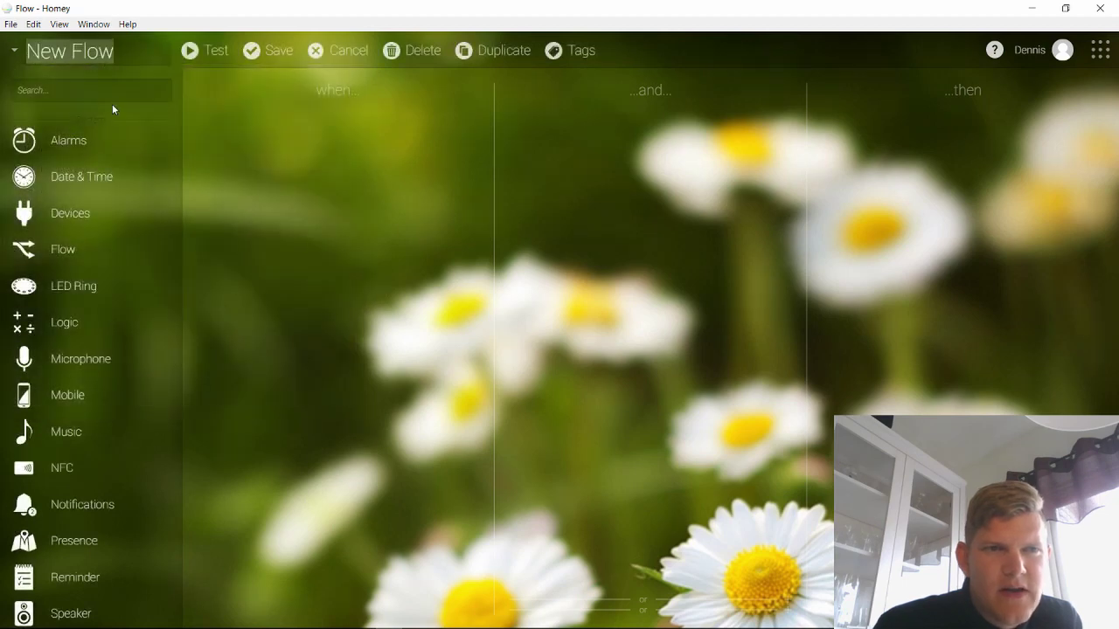
pyautogui.click(106, 94)
pyautogui.write('route')
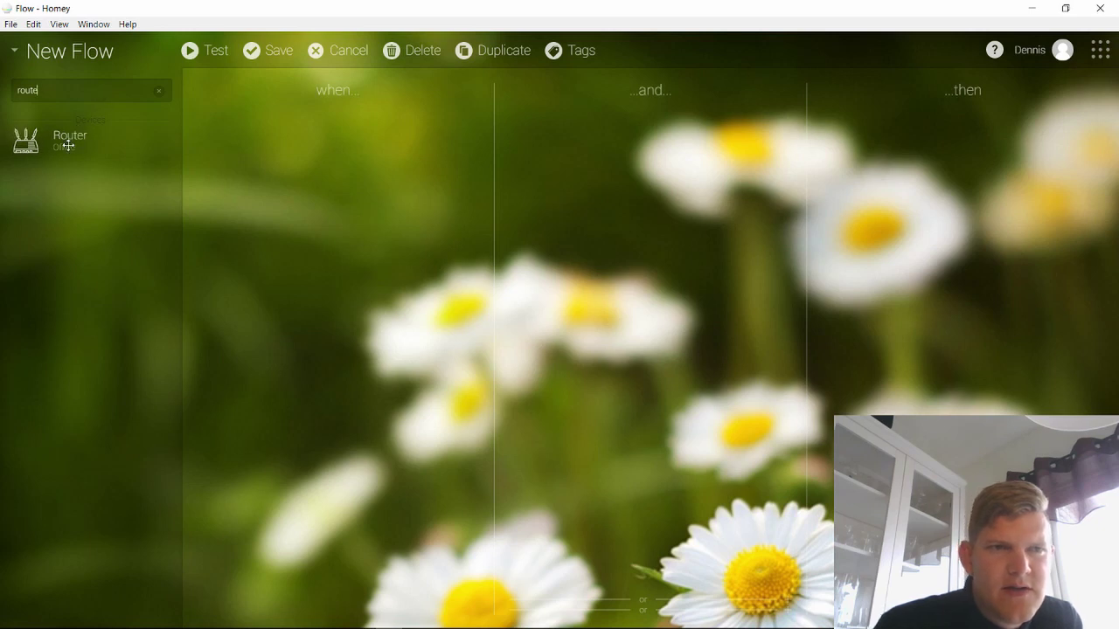
# Add a Router trigger to the when column and preview its device came online/went offline options.
pyautogui.moveTo(65, 144); pyautogui.dragTo(354, 236)
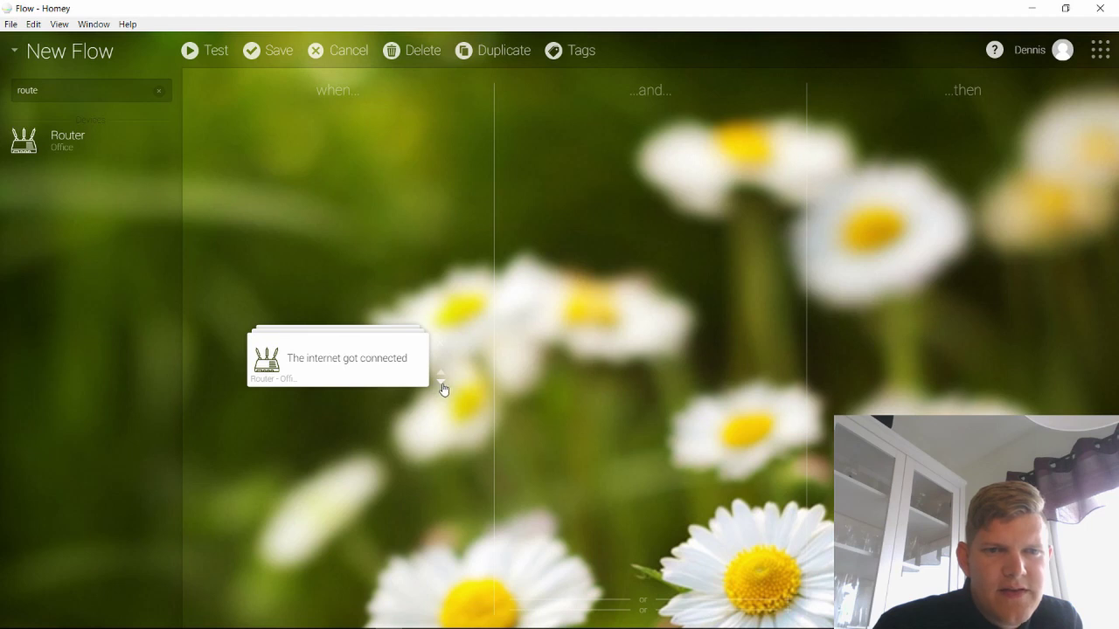
pyautogui.click(443, 389)
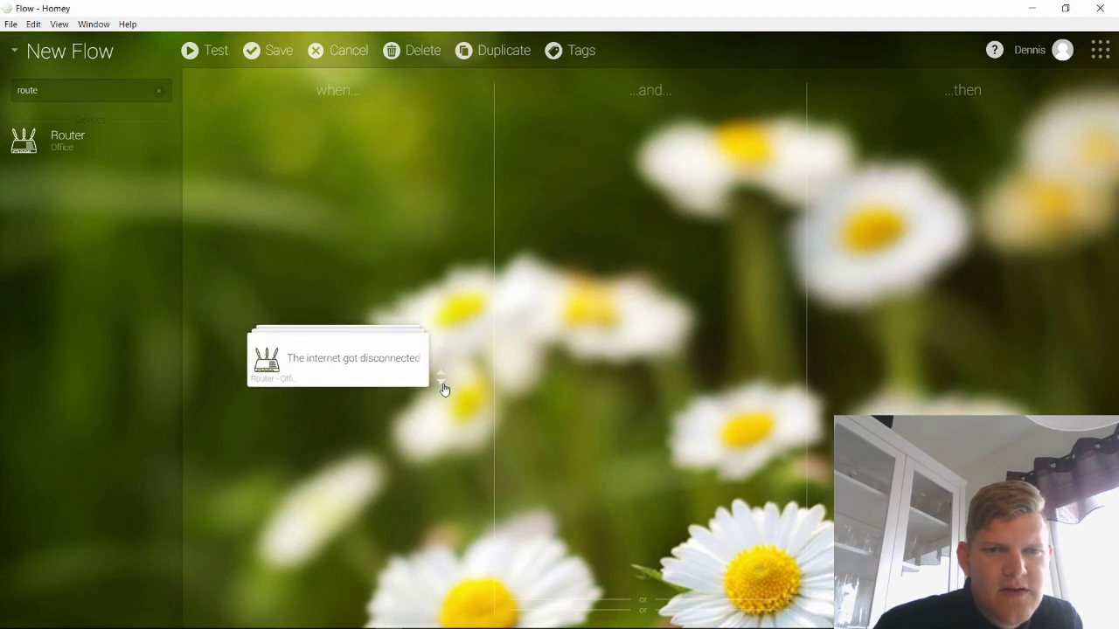
pyautogui.click(443, 389)
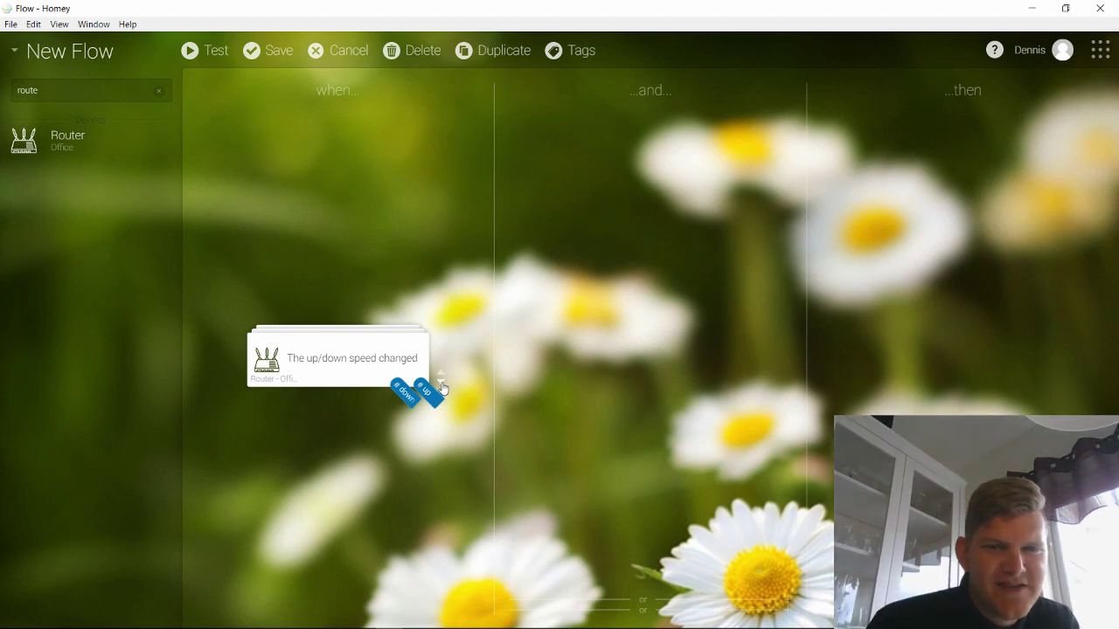
pyautogui.click(442, 388)
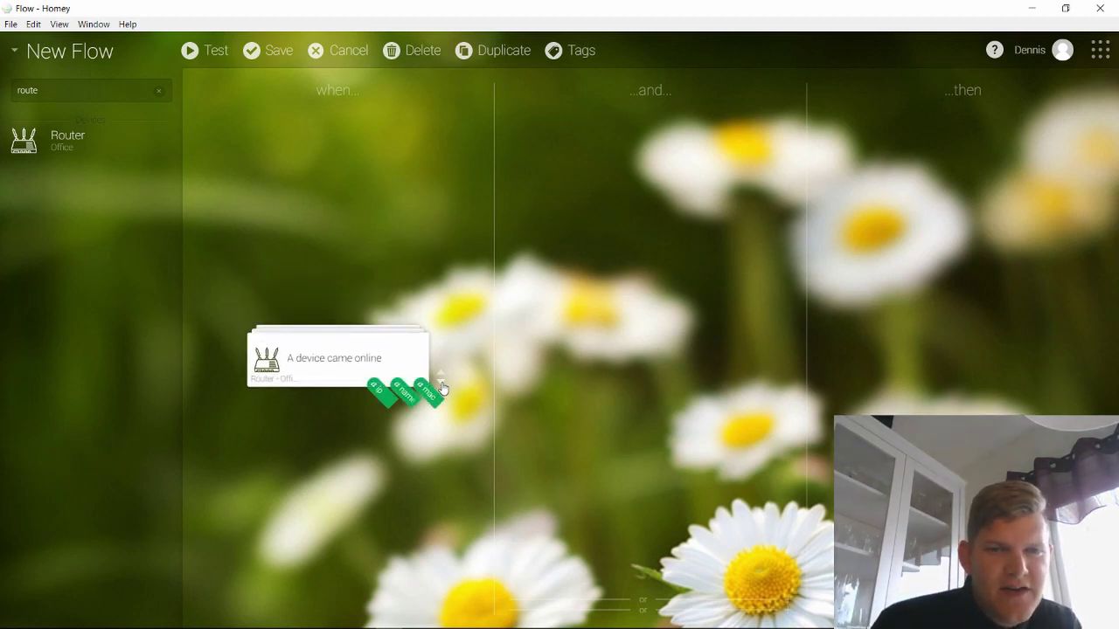
pyautogui.click(442, 387)
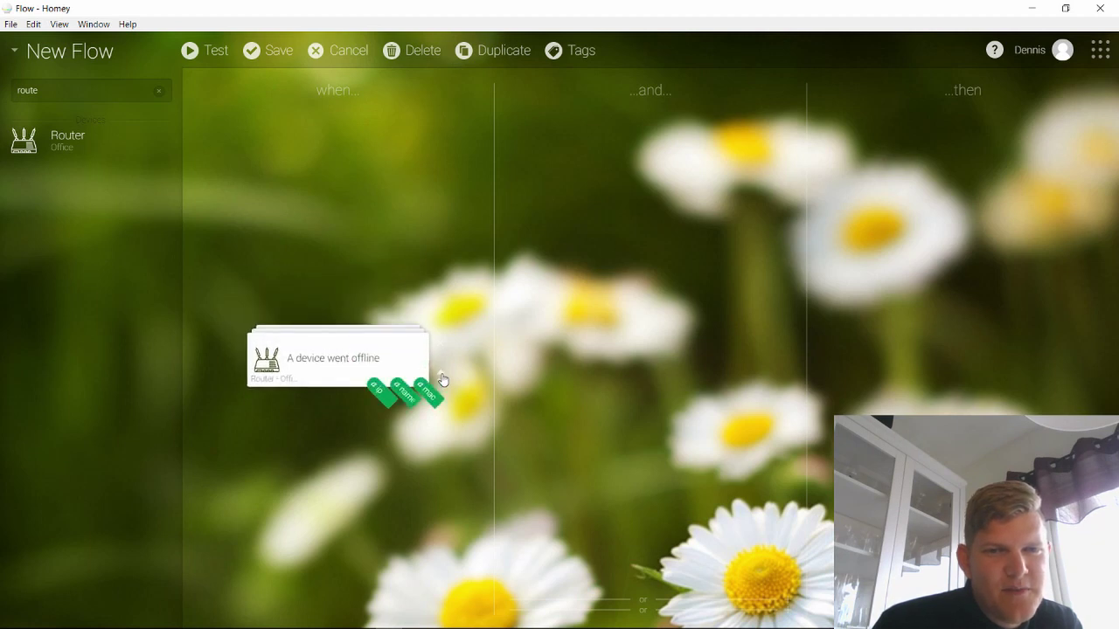
pyautogui.click(438, 379)
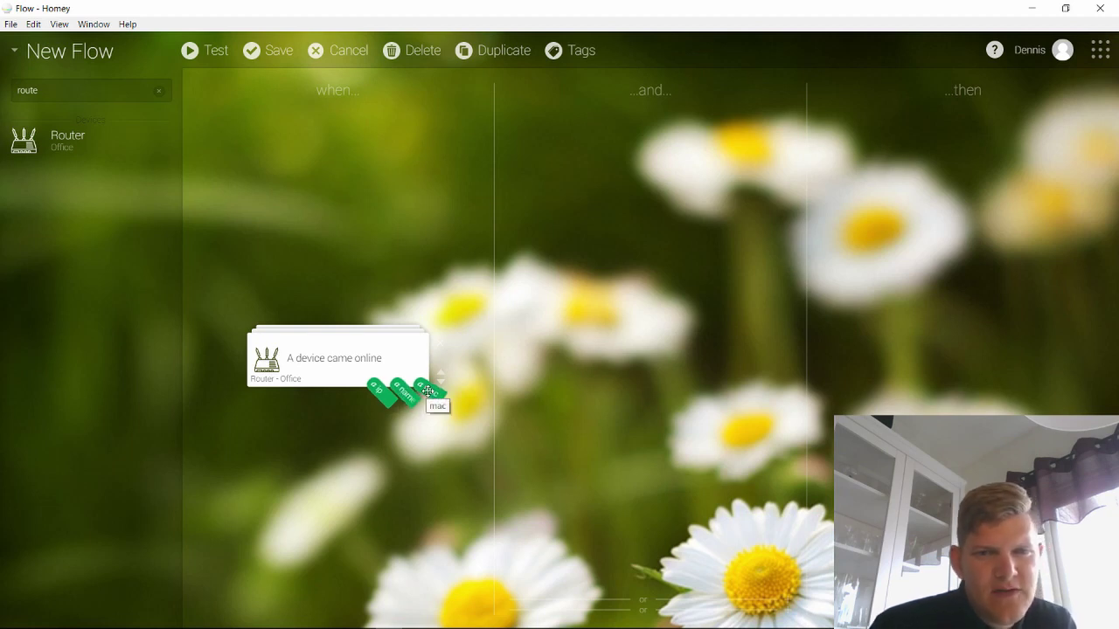
pyautogui.scroll(-1, 435, 386)
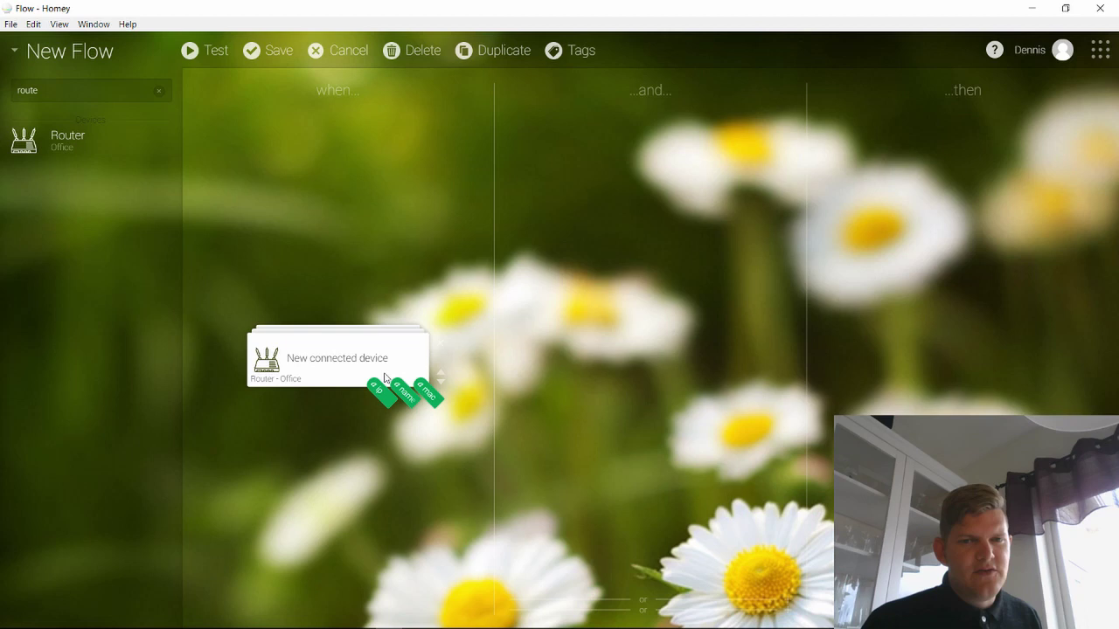
# Remove the Router card and open the saved 'New wifi connected device' flow to inspect its spoken message.
pyautogui.moveTo(384, 377); pyautogui.dragTo(203, 173)
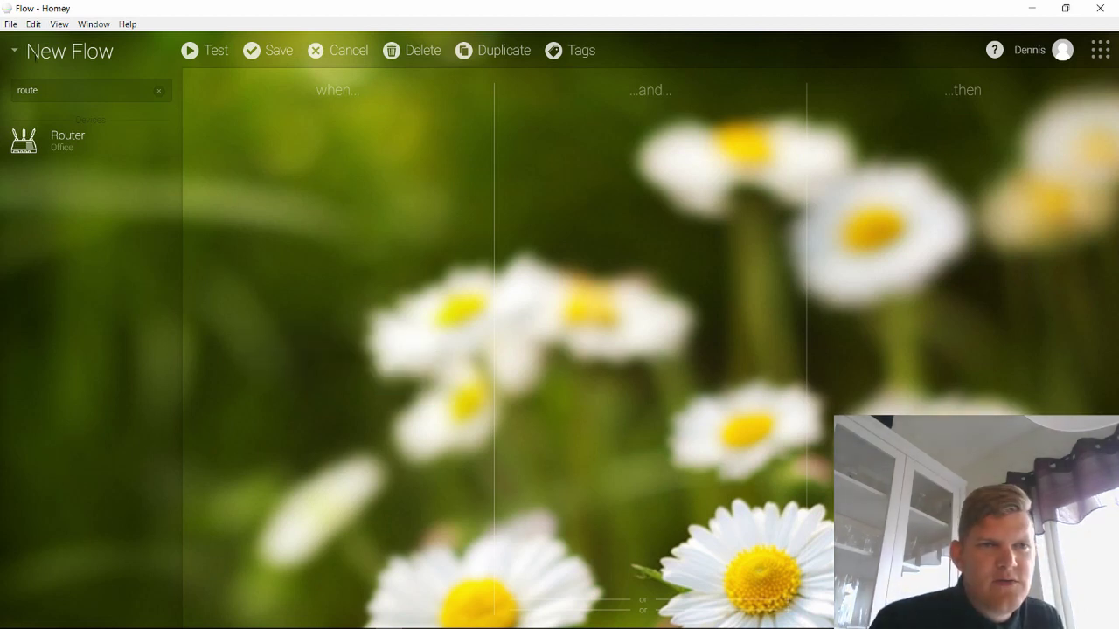
pyautogui.click(17, 53)
pyautogui.click(194, 79)
pyautogui.write('new')
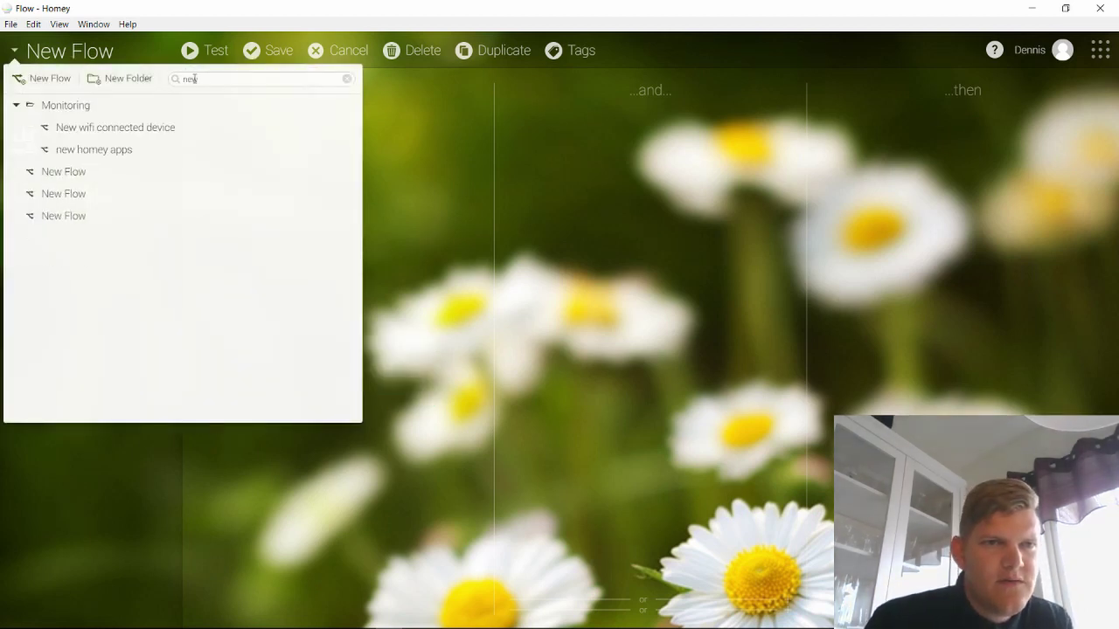
pyautogui.click(164, 128)
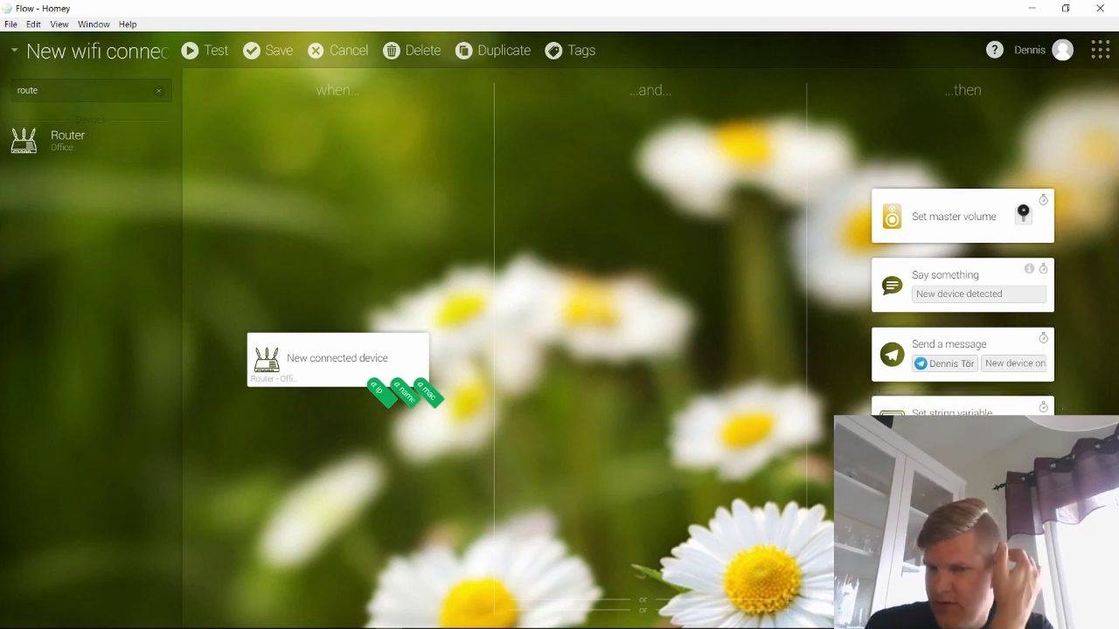
pyautogui.click(1003, 294)
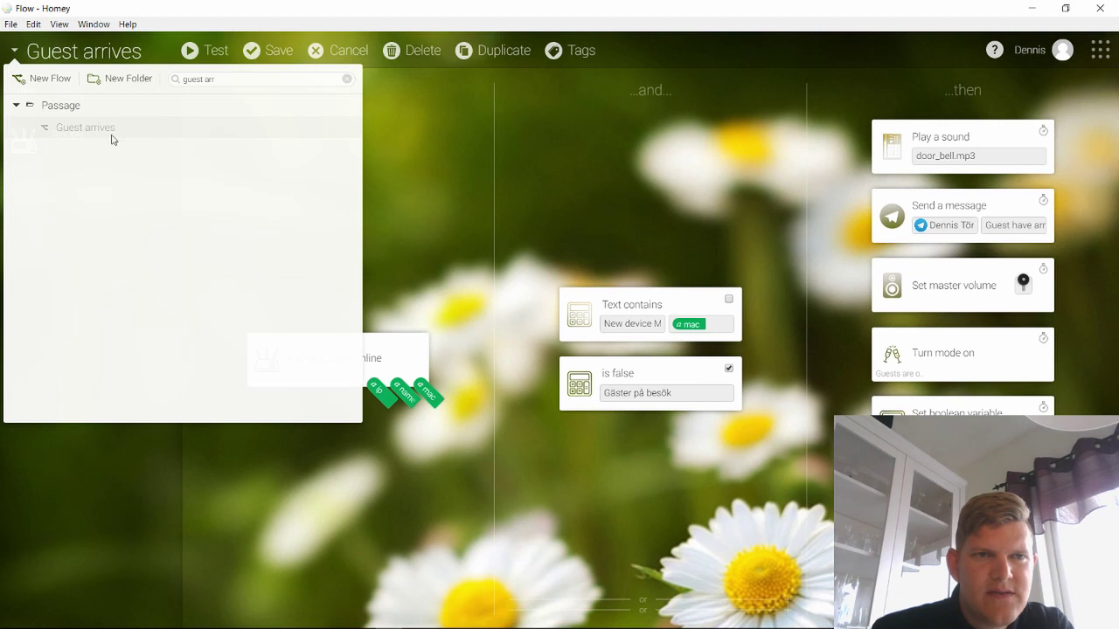
# Close the flow list to review the Guest arrives flow's mac check and door_bell.mp3 action.
pyautogui.click(430, 175)
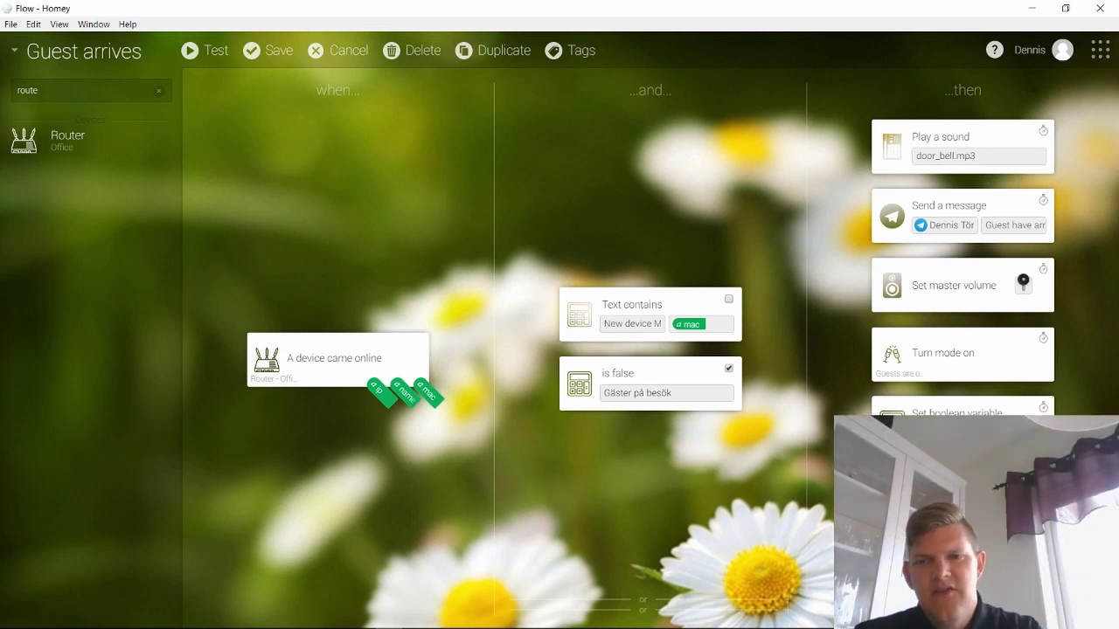
pyautogui.moveTo(895, 324)
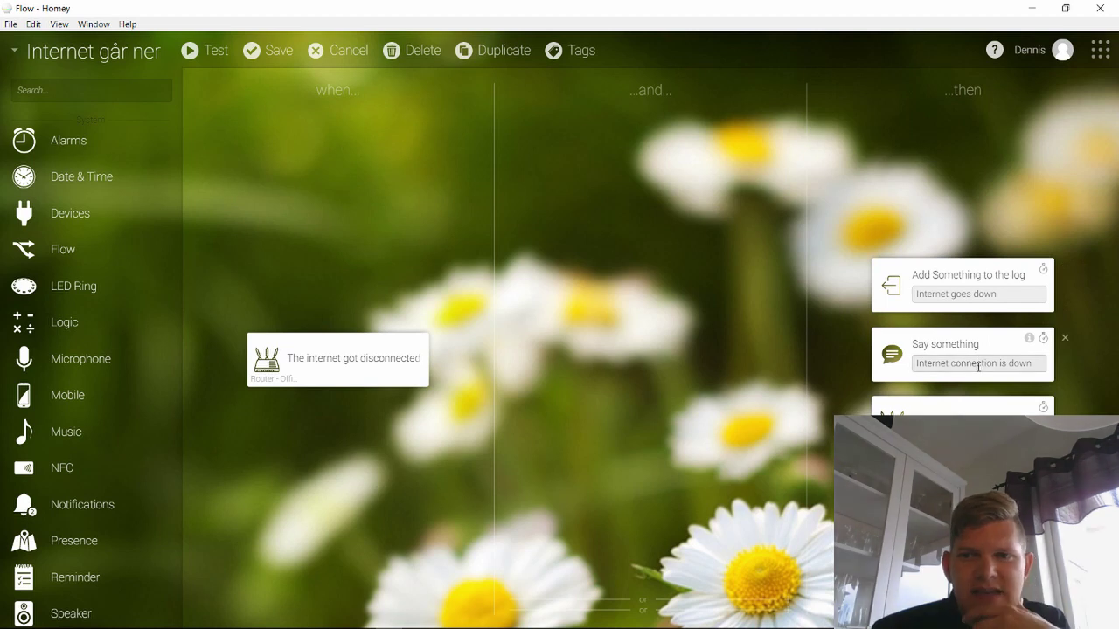
# Click into the spoken 'Internet connection is down' message field of the Internet går ner flow.
pyautogui.click(1036, 366)
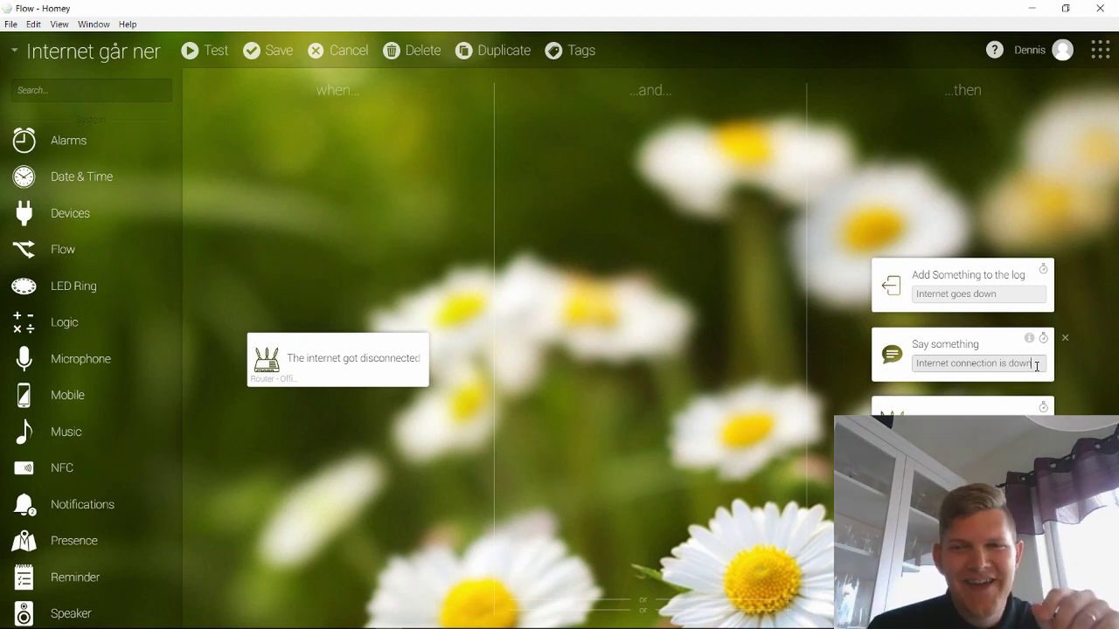
pyautogui.click(1031, 363)
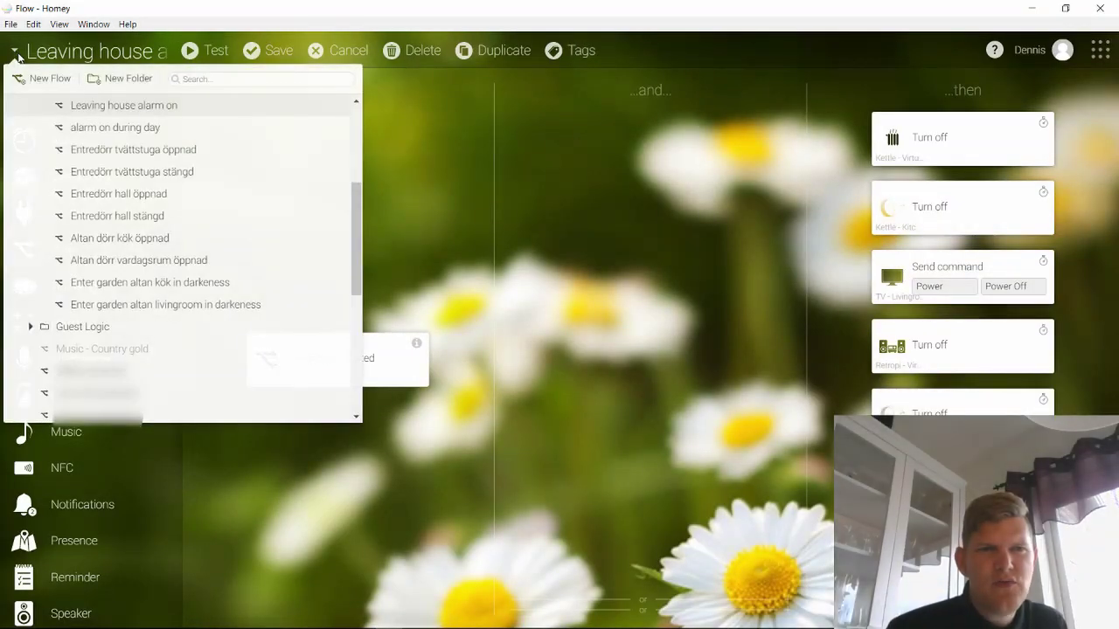
# Close the flow list and scroll through the Leaving house alarm on flow's turn-off actions.
pyautogui.click(659, 205)
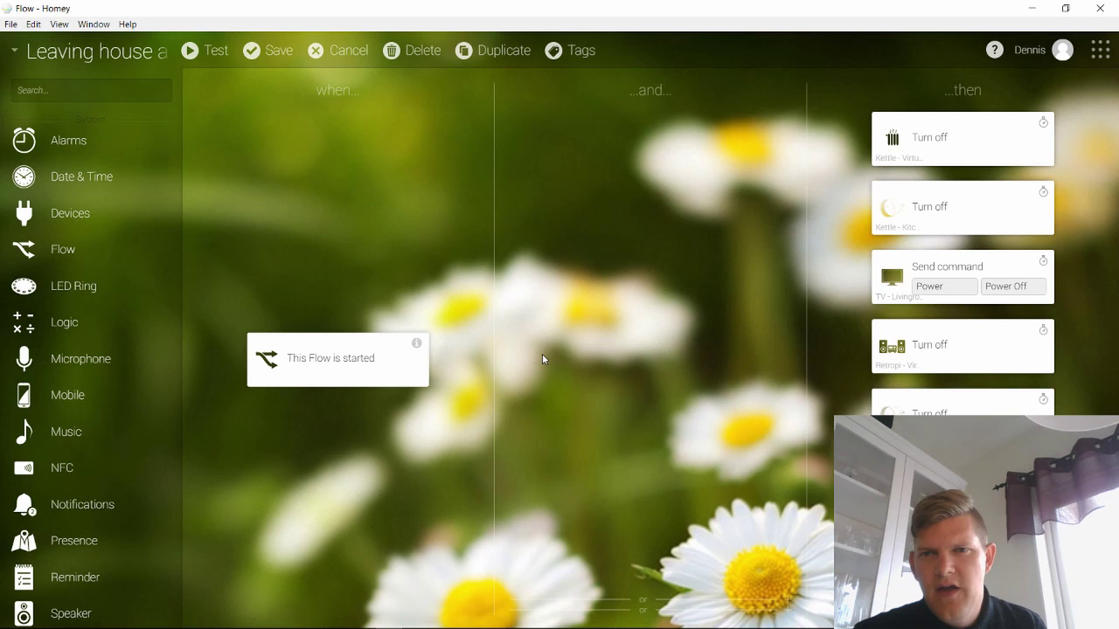
pyautogui.moveTo(1018, 298)
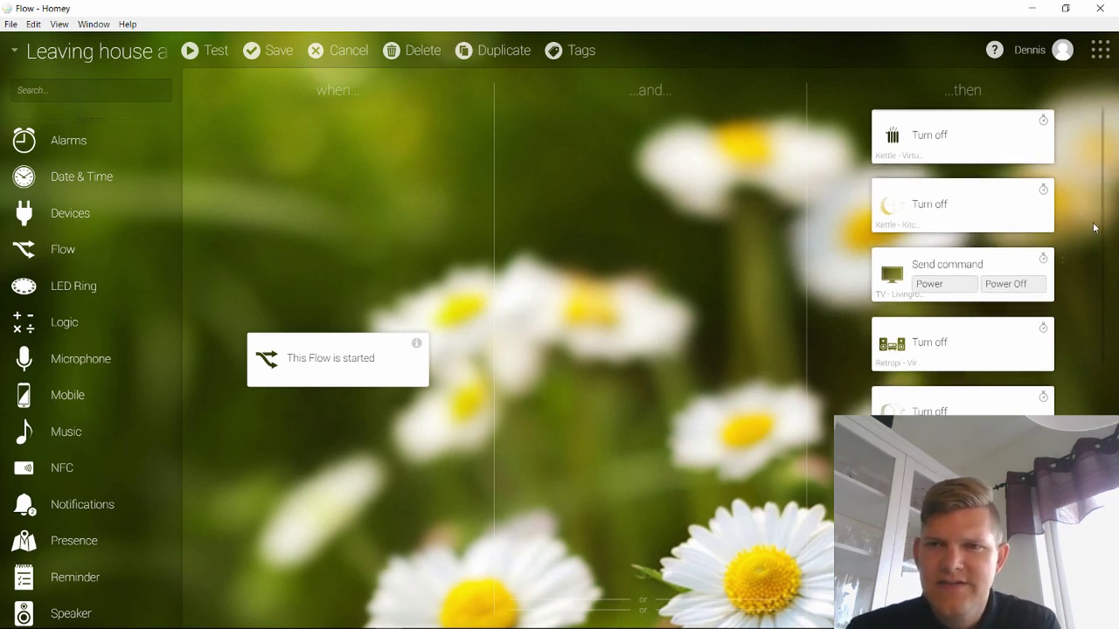
pyautogui.scroll(-3, 1091, 233)
pyautogui.scroll(-5, 1093, 227)
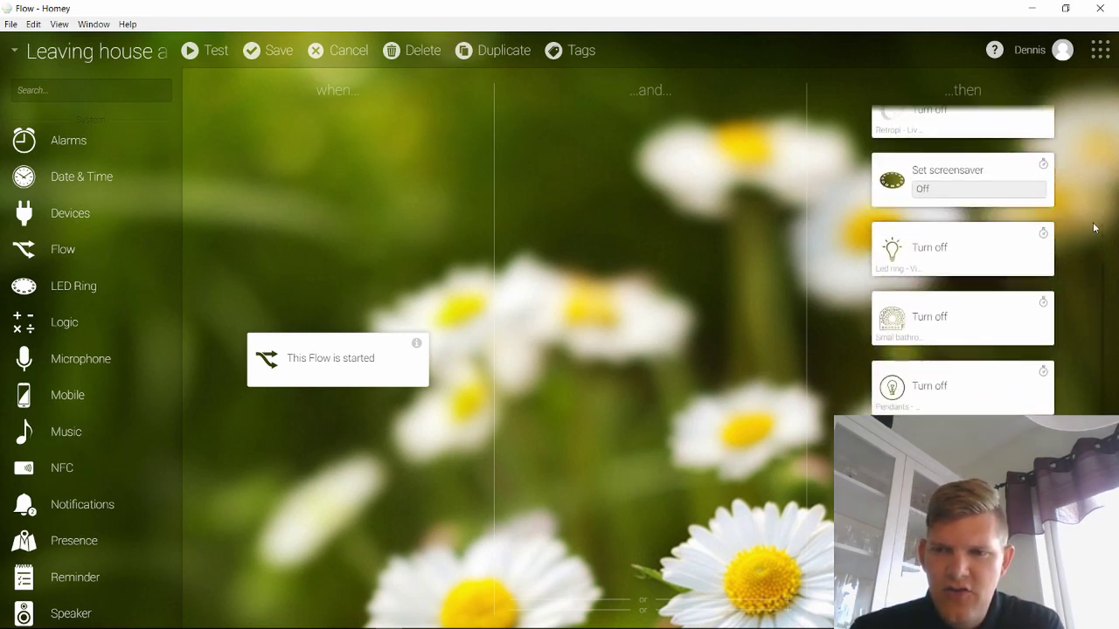
pyautogui.scroll(5, 1095, 229)
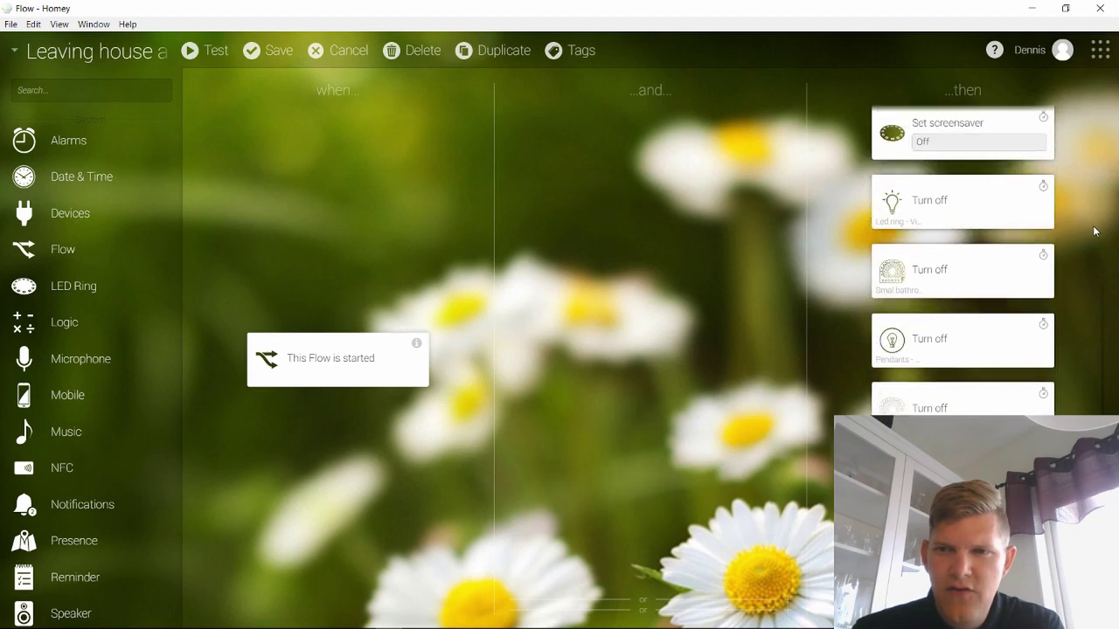
pyautogui.scroll(-5, 1094, 232)
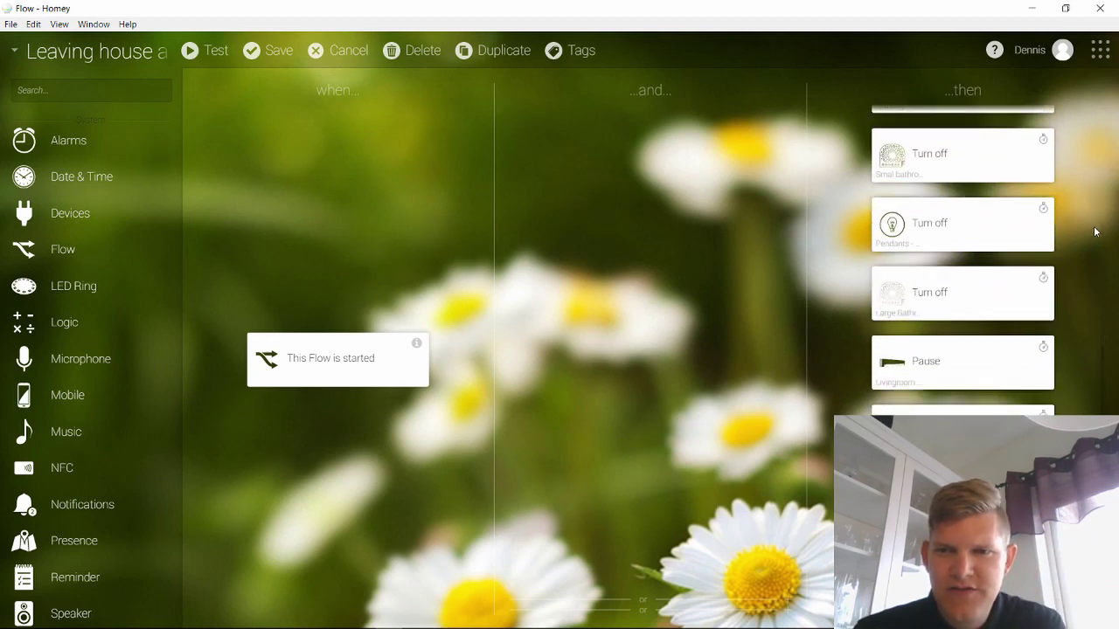
pyautogui.moveTo(1025, 354)
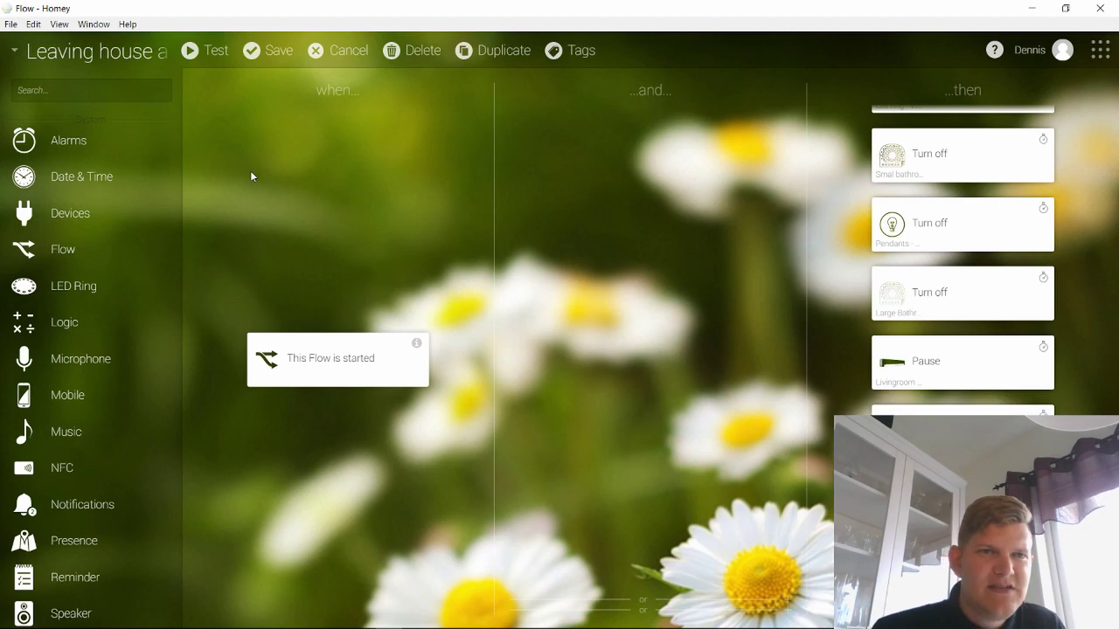
pyautogui.click(13, 53)
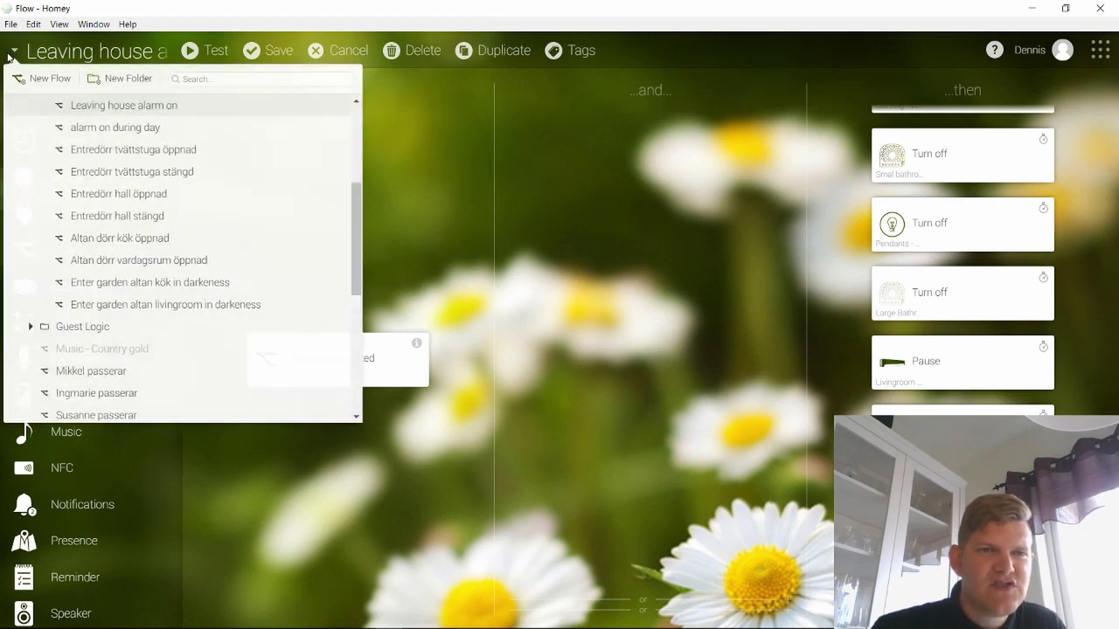
pyautogui.click(552, 158)
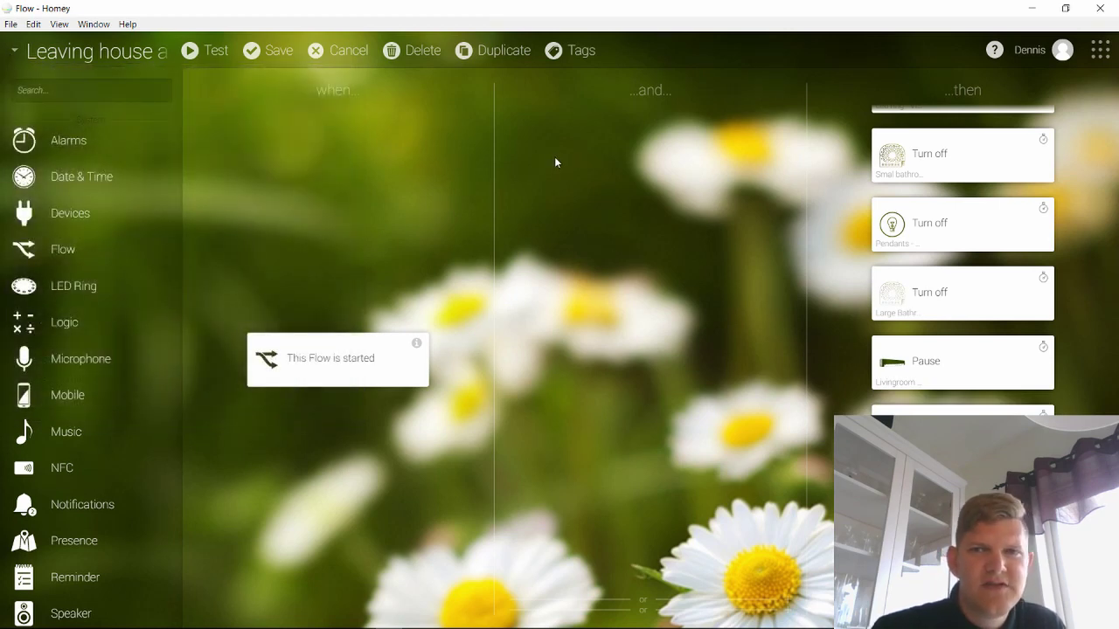